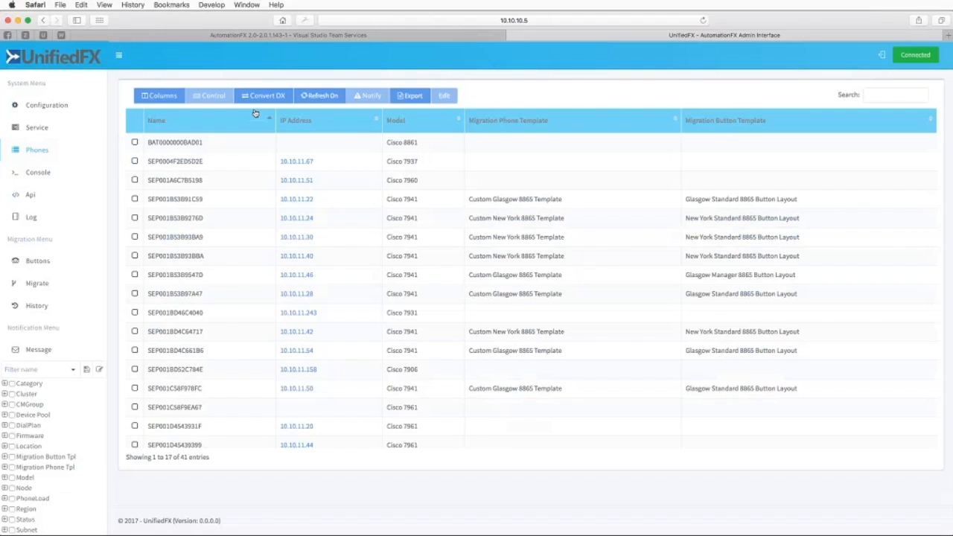
Step: Add the Category column to the phone list, keeping the Migration Button Template column shown
left_click(160, 98)
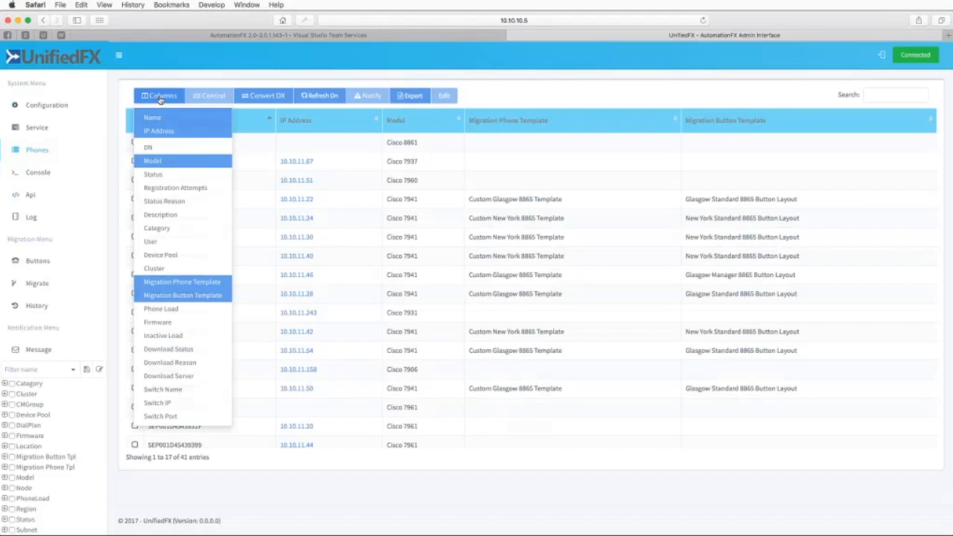
left_click(162, 231)
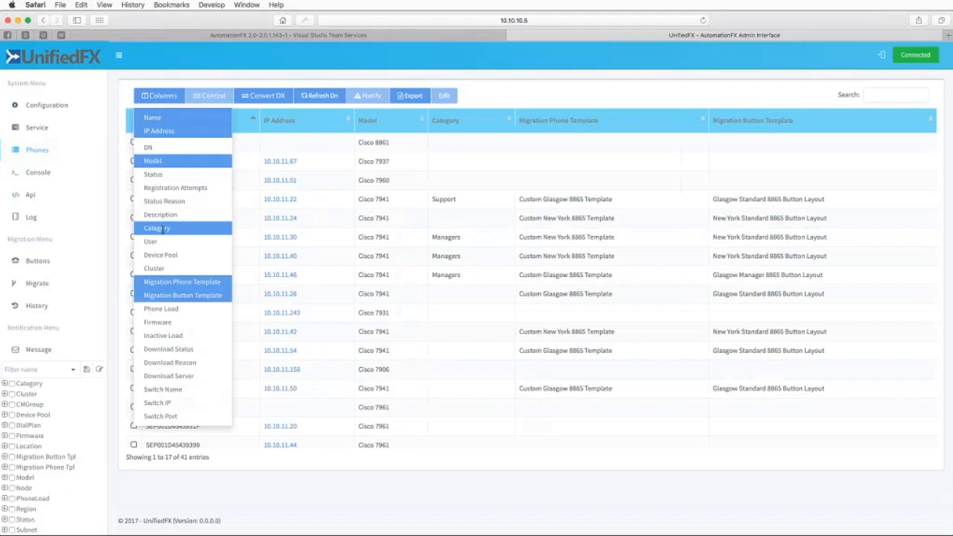
left_click(181, 296)
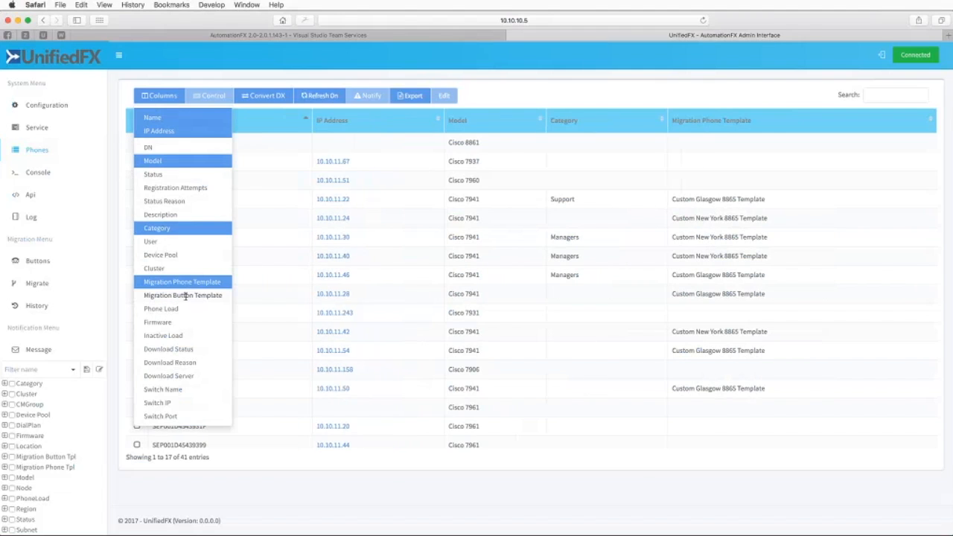
left_click(180, 296)
left_click(642, 166)
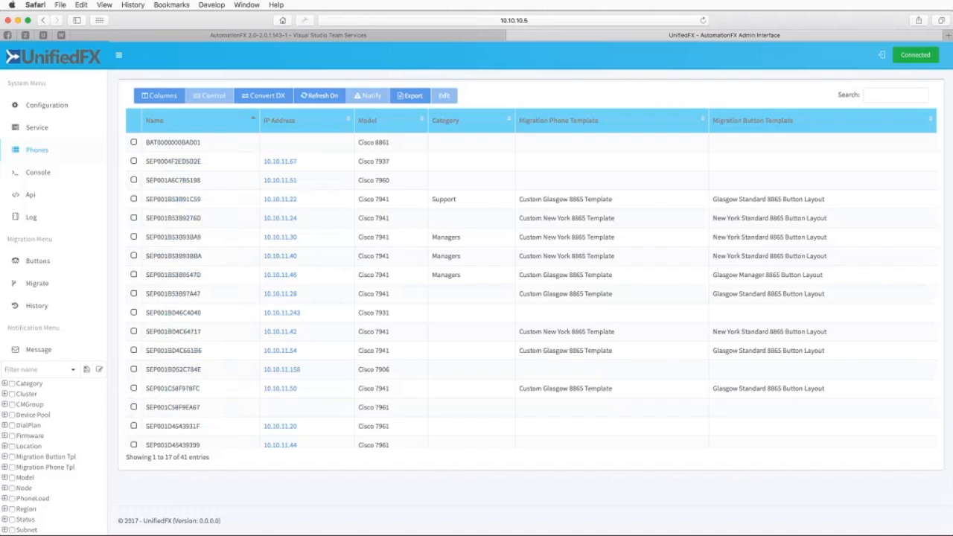
Step: Select only phones SEP0004F2ED5D2E and SEP001A6C7B5198 and set their category name to Admin
left_click(133, 161)
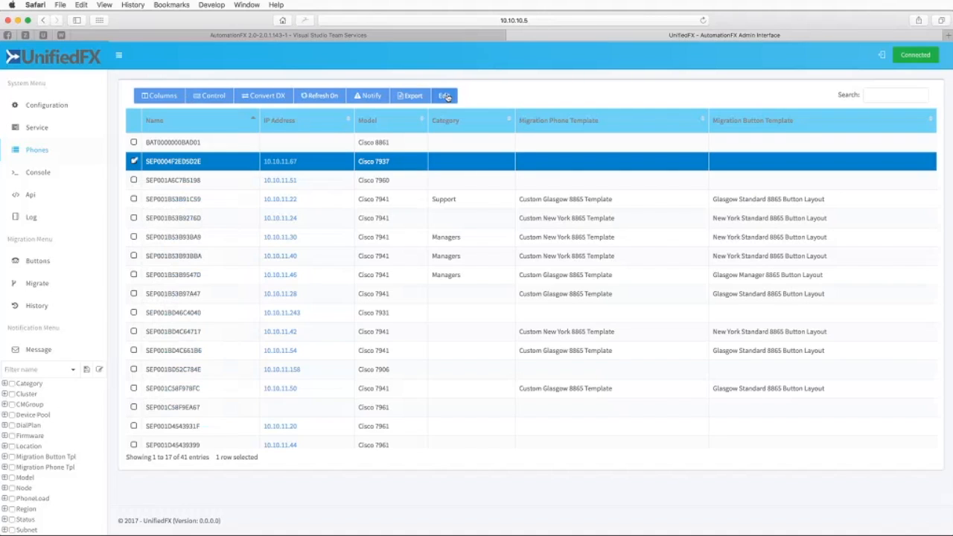
left_click(134, 180)
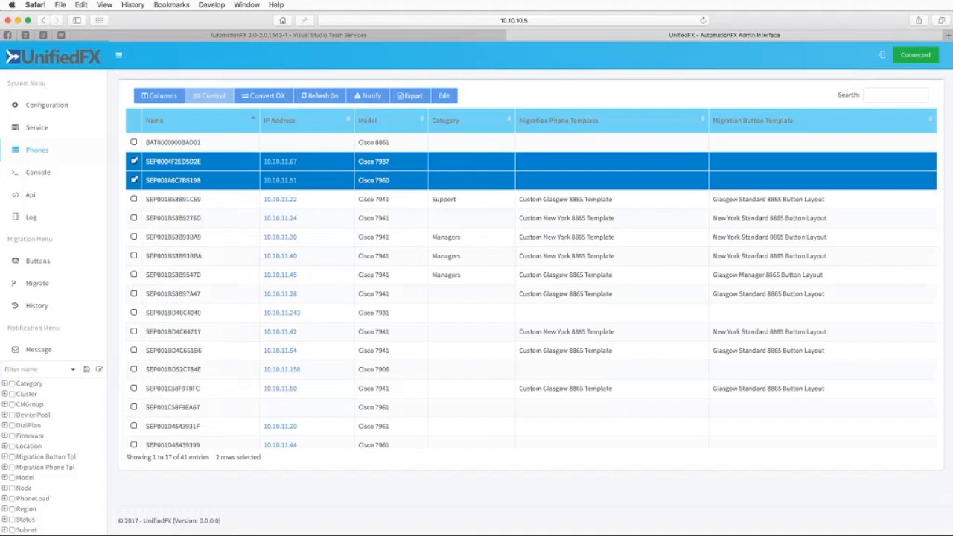
left_click(134, 430, "shift")
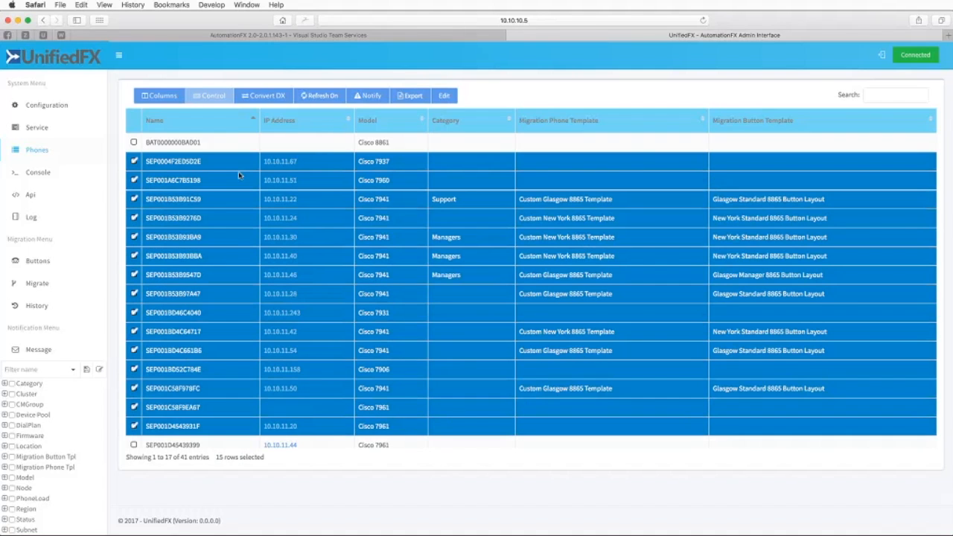
left_click(133, 182)
left_click(133, 180)
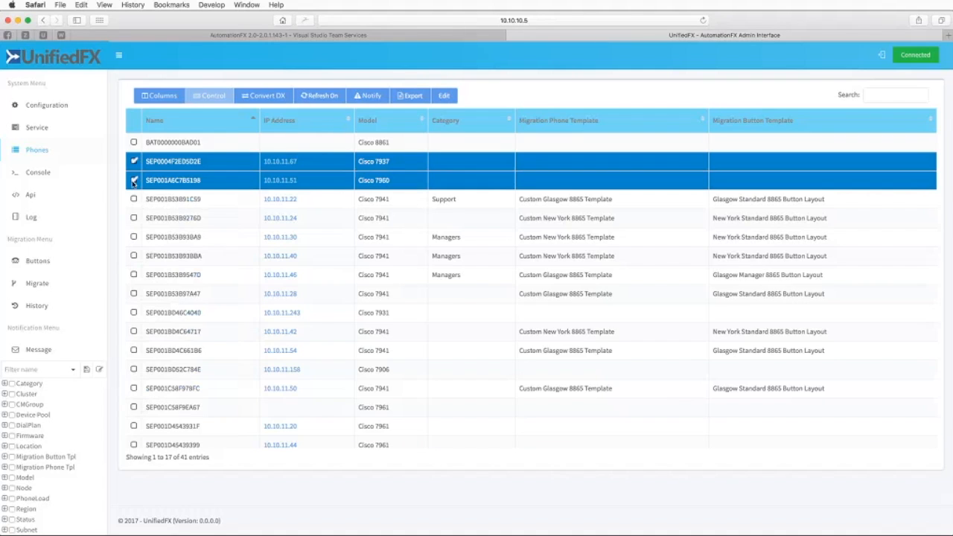
left_click(444, 95)
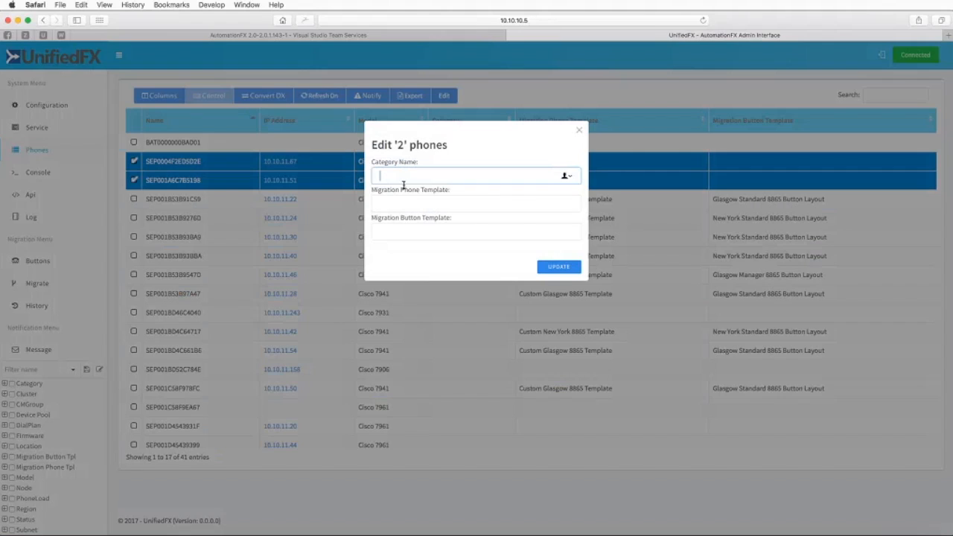
type("Admin")
left_click(559, 268)
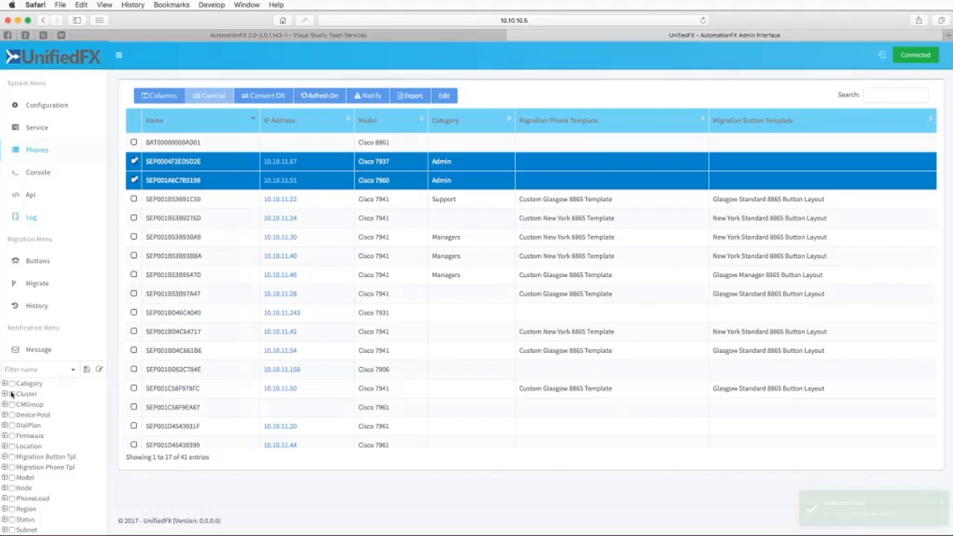
Step: Filter the phone list by the Admin category, and clear the filter again
left_click(5, 384)
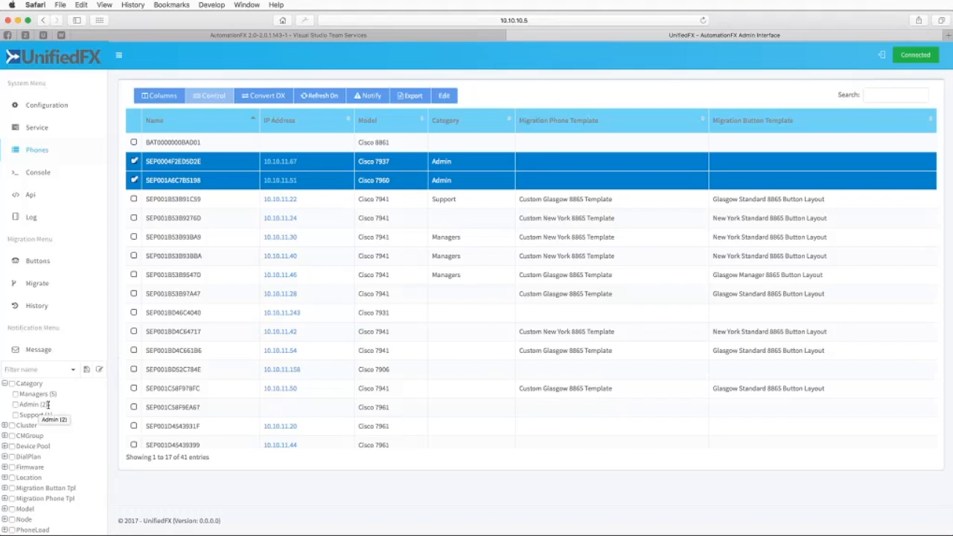
left_click(15, 405)
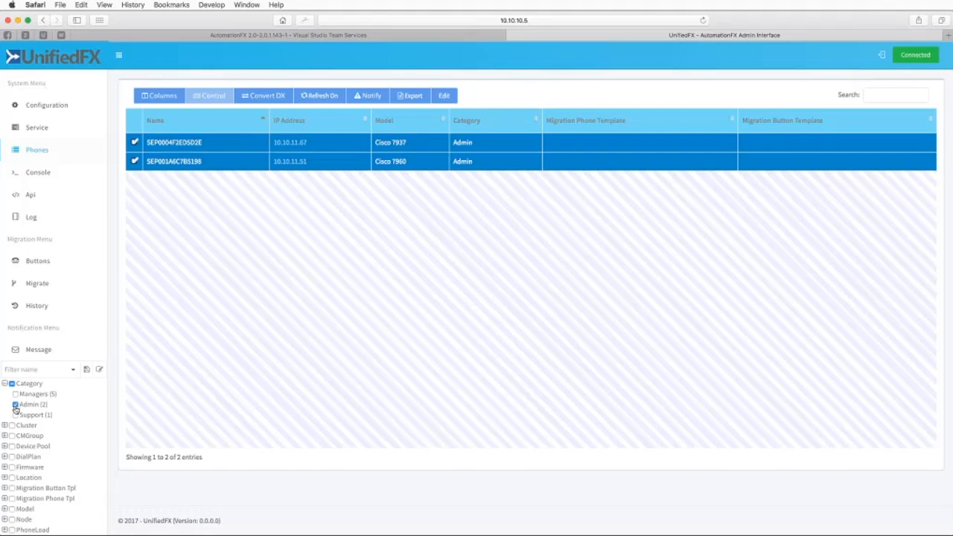
left_click(15, 405)
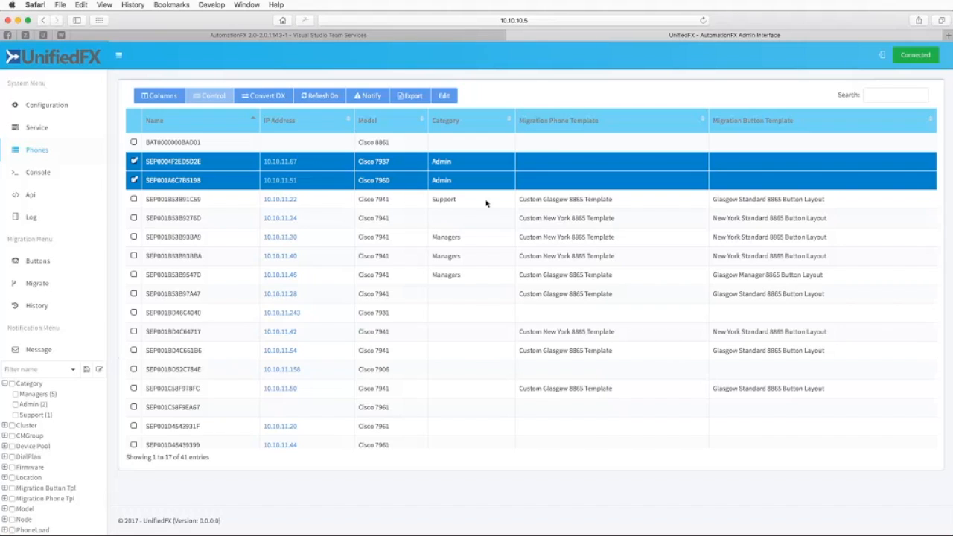
Step: Select only phone SEP0004F2ED5D2E and change its category name to Admin2
left_click(135, 163)
left_click(447, 97)
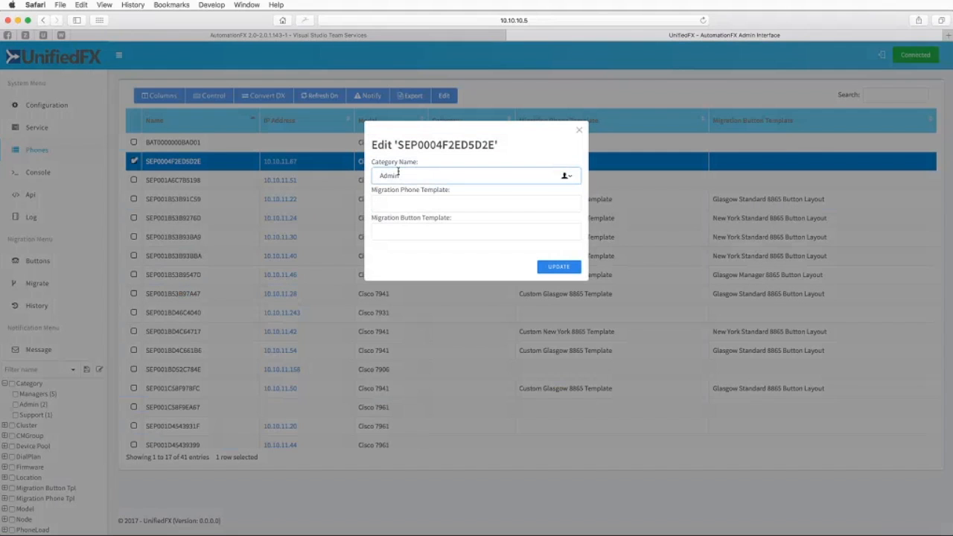
left_click(410, 179)
type("2")
left_click(558, 267)
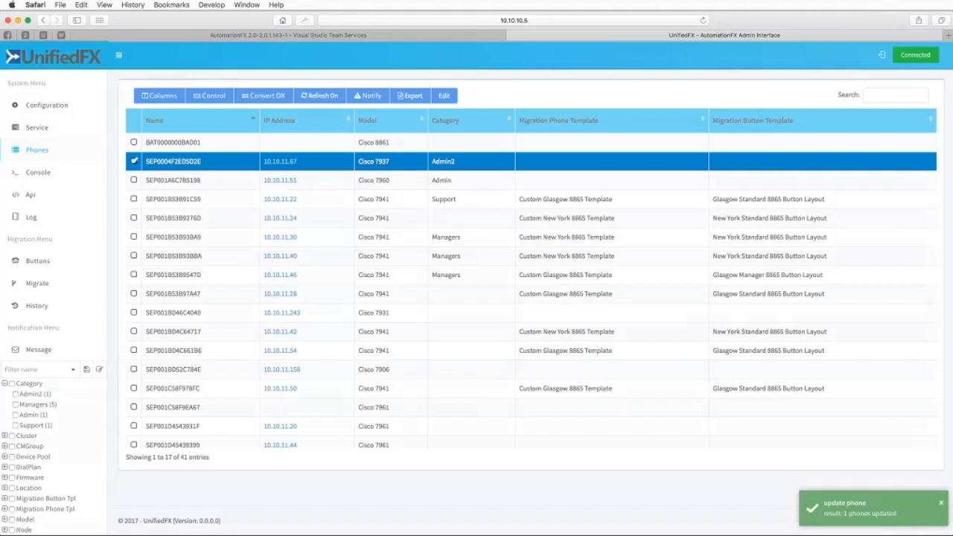
Step: Set phone SEP0004F2ED5D2E's category name to Admin and its migration phone template to Demo Glasgow 8865 Template
left_click(444, 95)
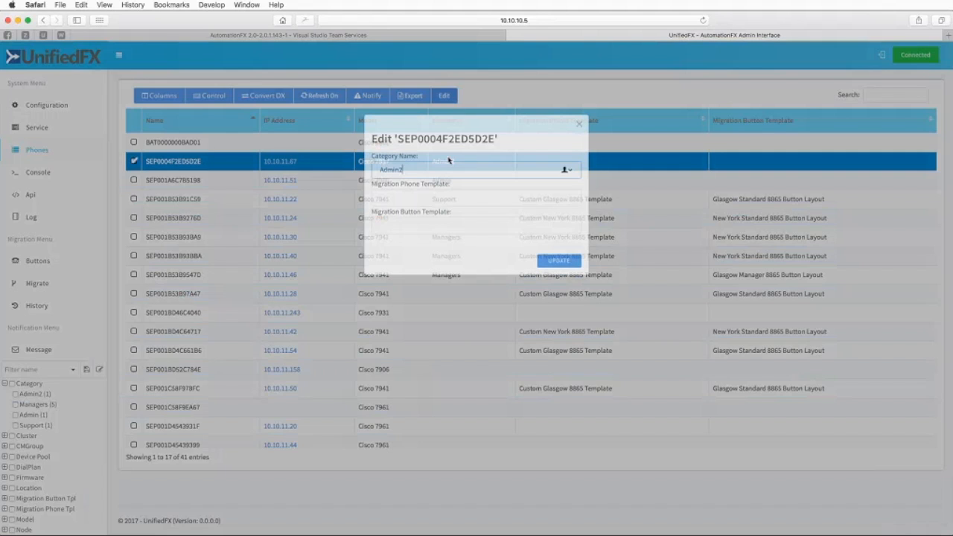
key("BackSpace")
left_click(424, 200)
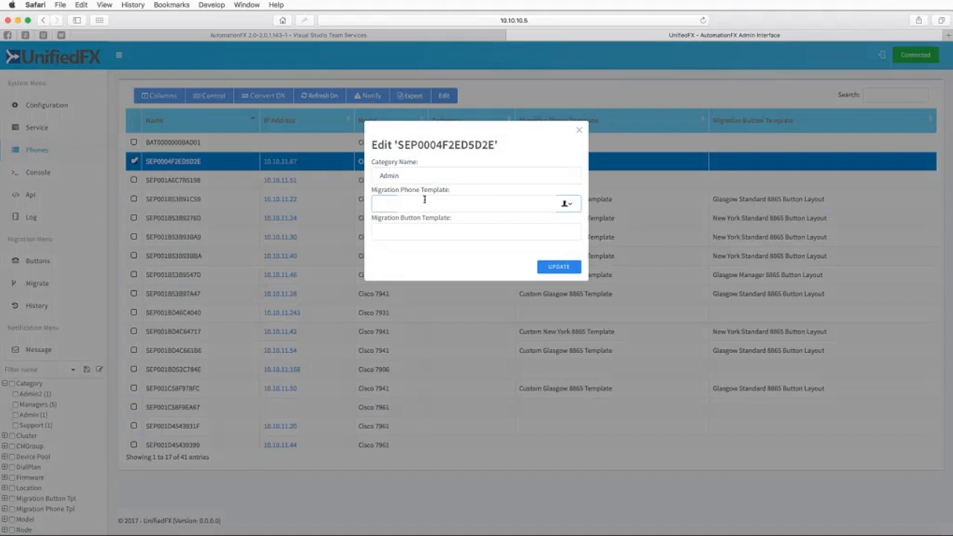
type("Demo Glasgow 8865 Template")
key("BackSpace")
key("BackSpace")
type("8865")
key("super+Left")
left_click(471, 208)
left_click(559, 267)
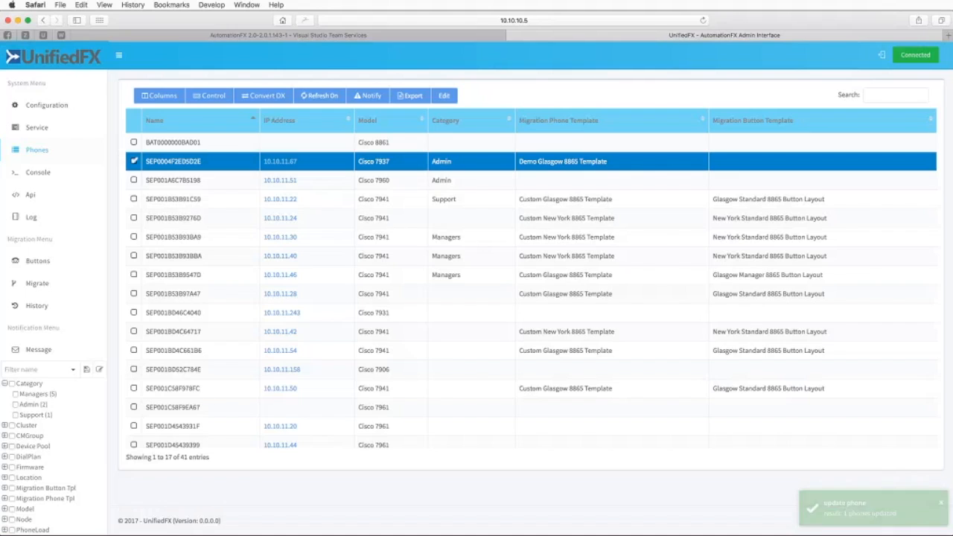
Step: Examine the migration button and phone template filter groups, filtering by Glasgow Standard 8865 Button Layout and clearing it again
scroll(39, 457, "down", 3)
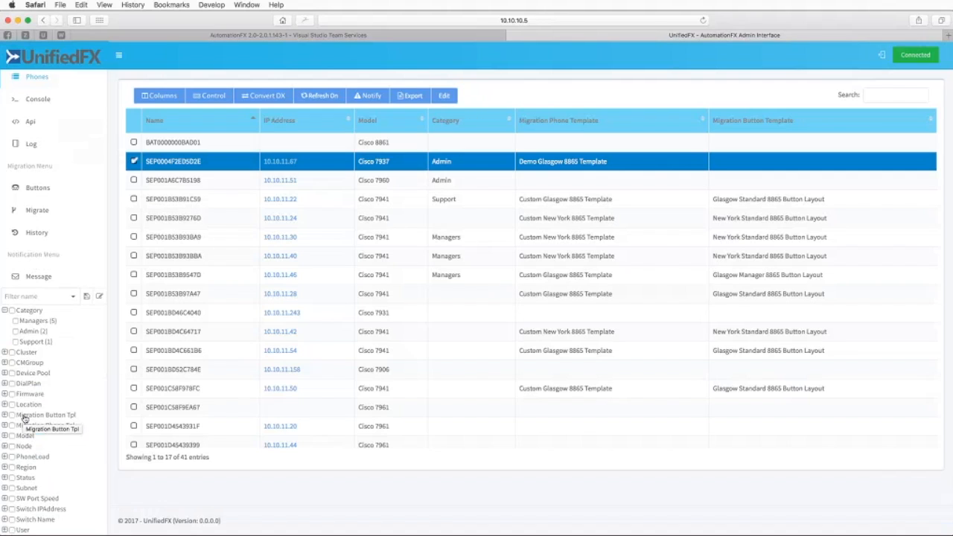
left_click(4, 425)
left_click(5, 415)
scroll(78, 455, "up", 1)
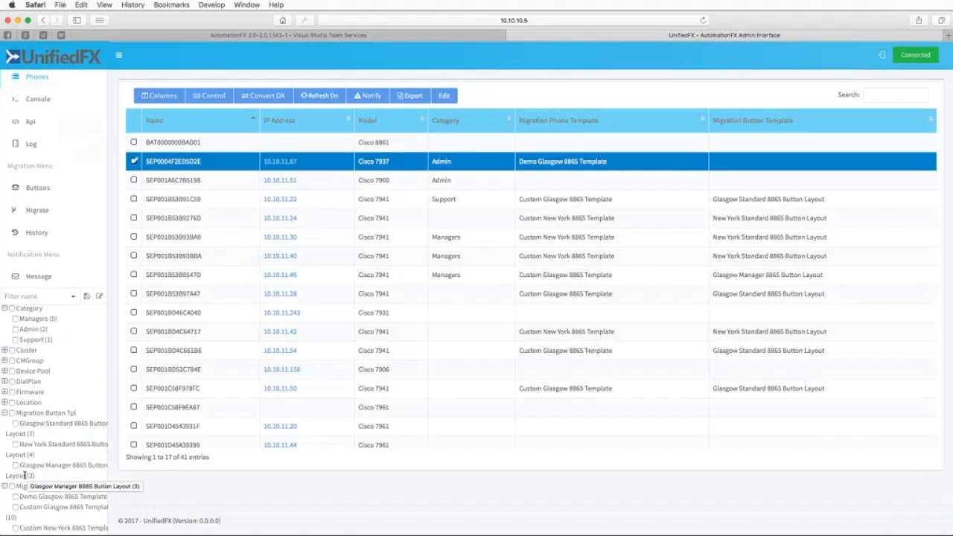
left_click(15, 424)
left_click(15, 423)
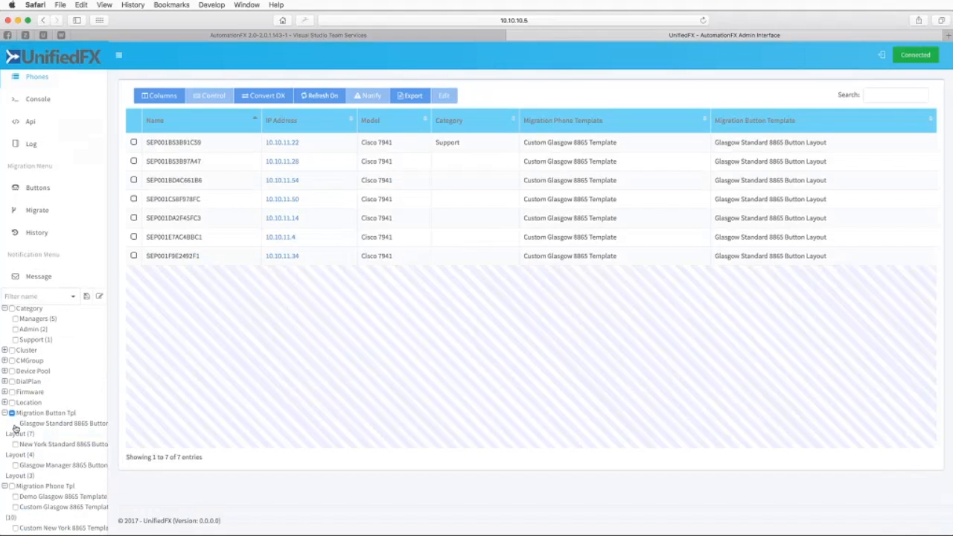
left_click(5, 413)
left_click(4, 425)
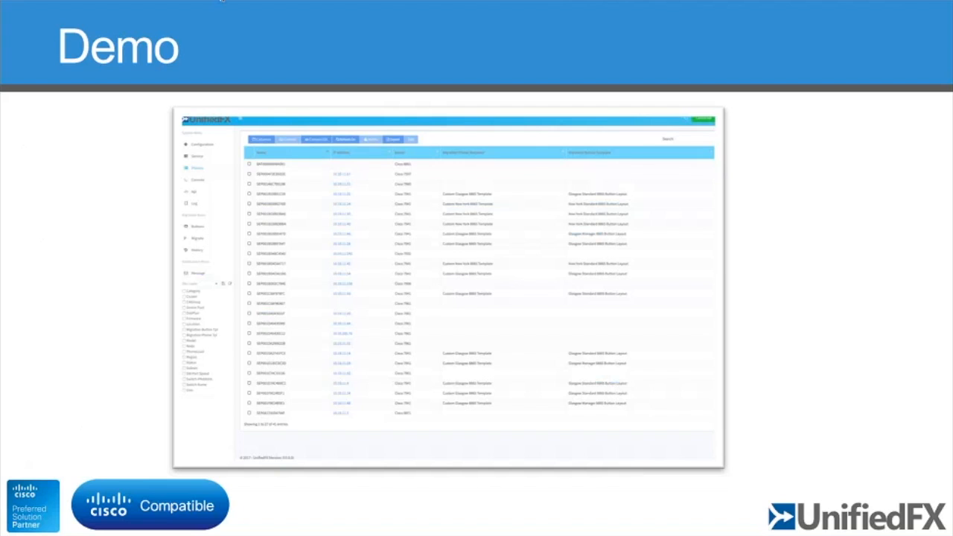
key("Right")
key("Right")
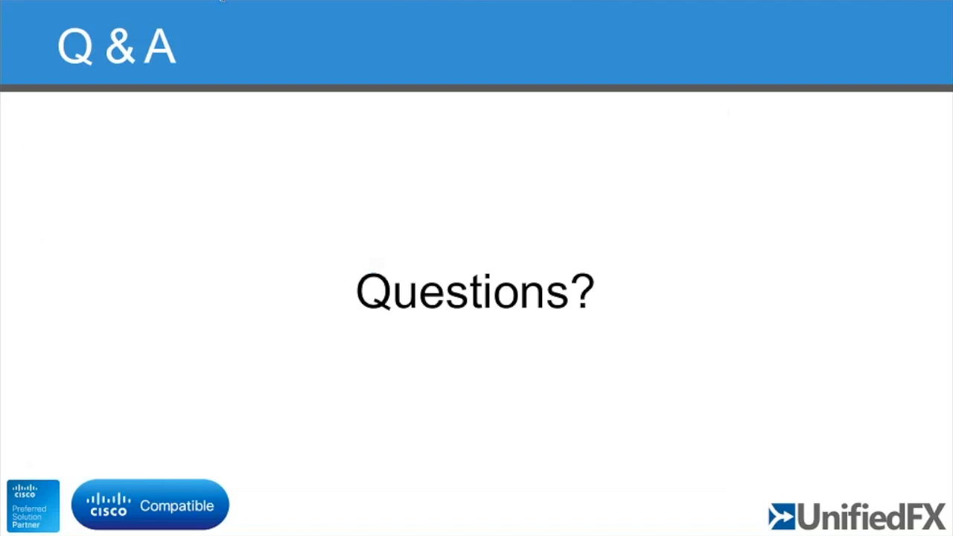